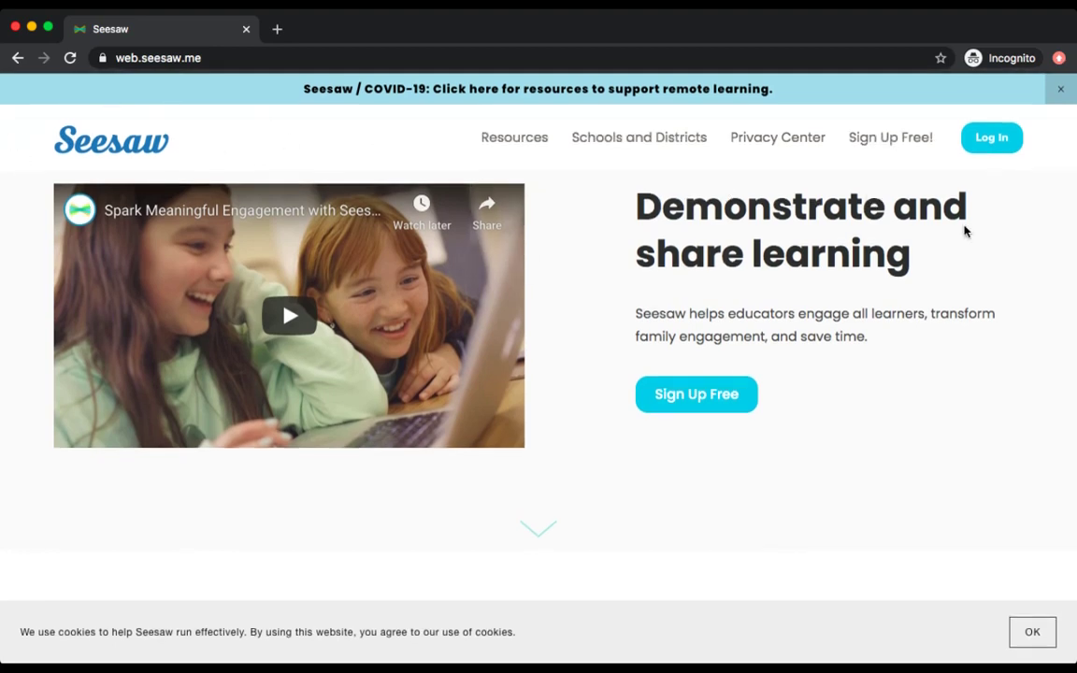
Open Seesaw's login page with teacher, student, family and administrator sign-in choices
left_click(996, 145)
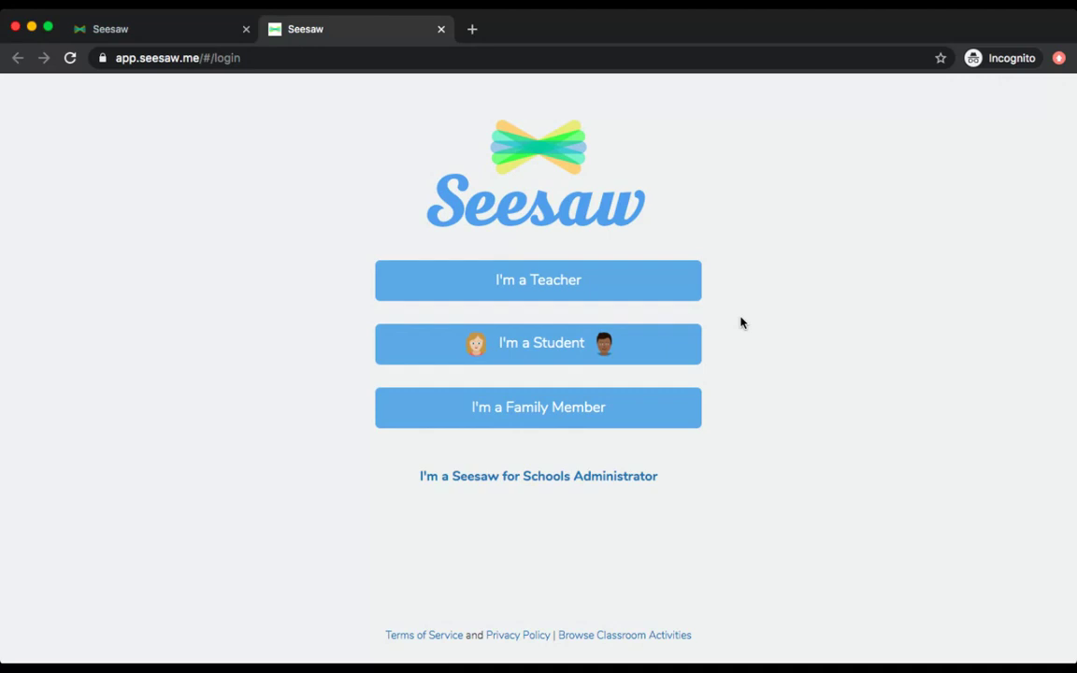
Sign in as a student by entering the class text code
left_click(657, 351)
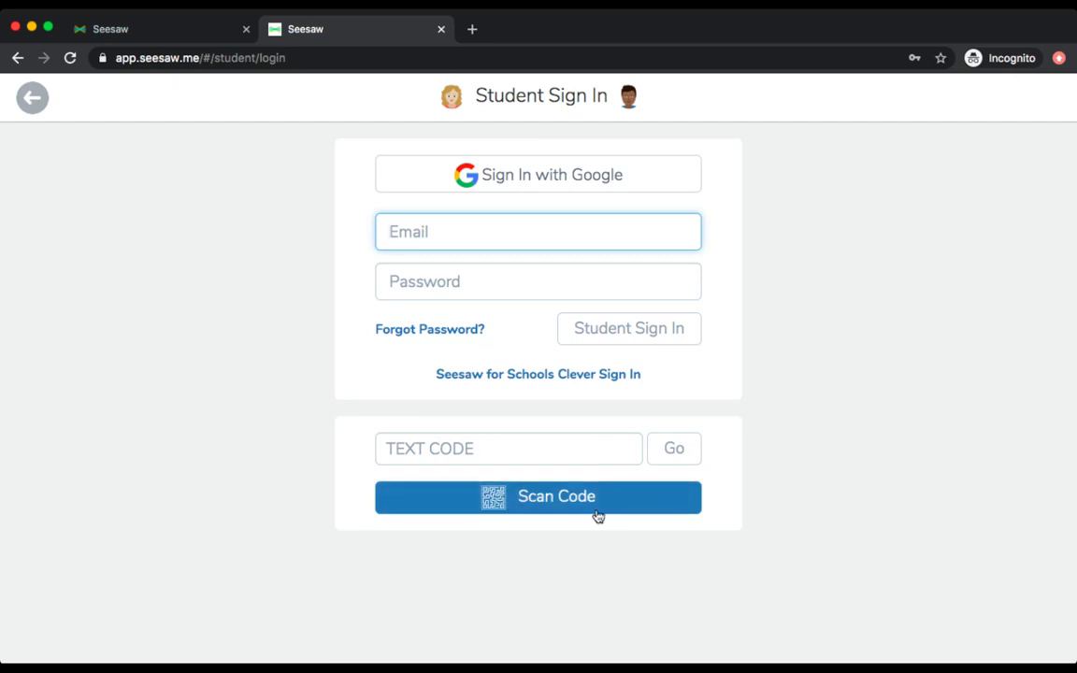
left_click(501, 450)
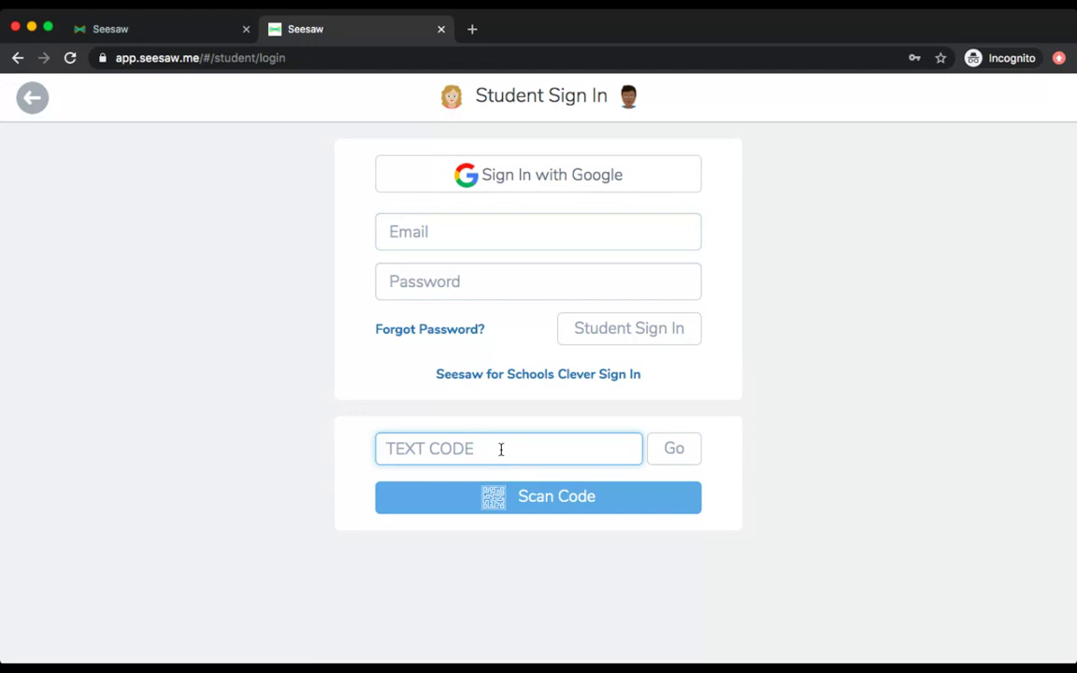
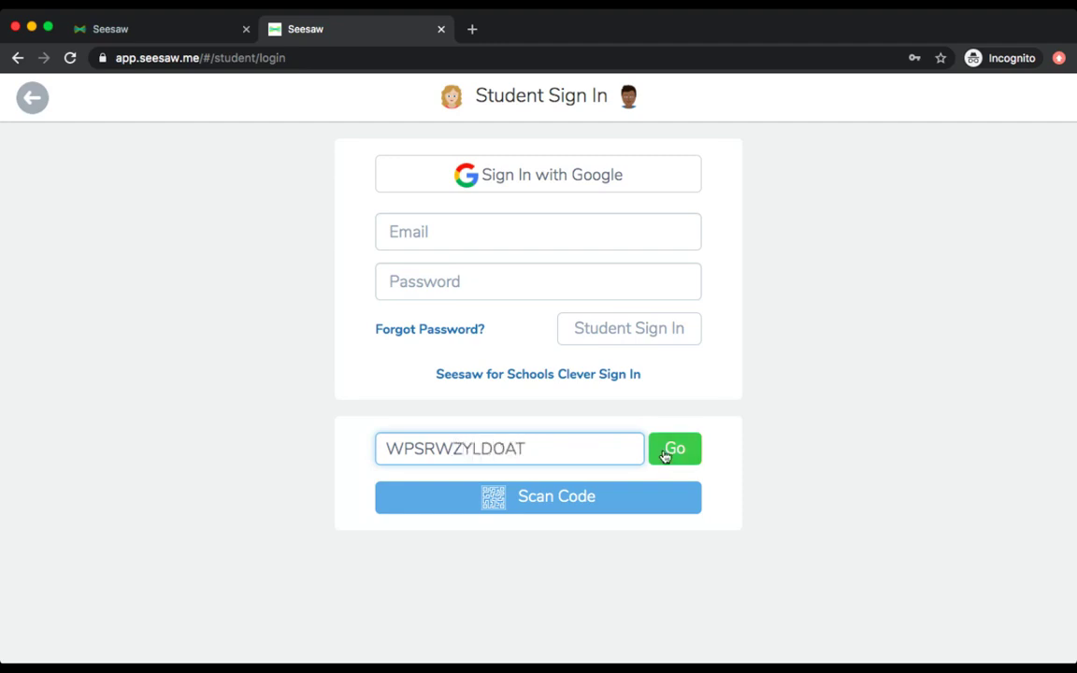
left_click(670, 453)
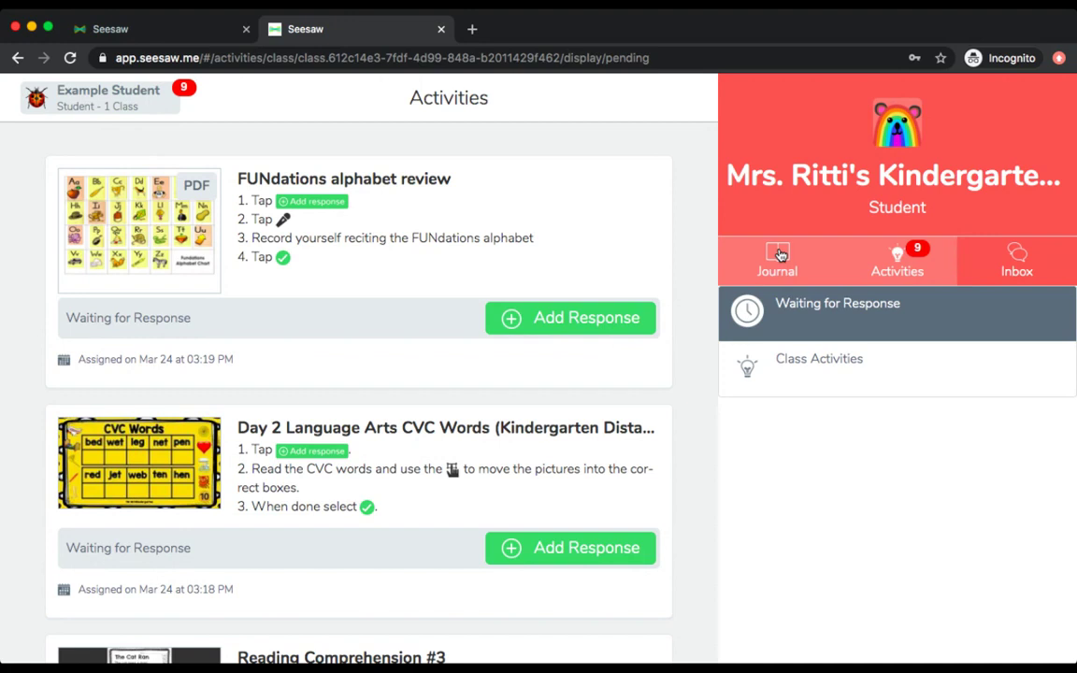
Open the FUNdations alphabet review post from the student's Journal feed
left_click(781, 256)
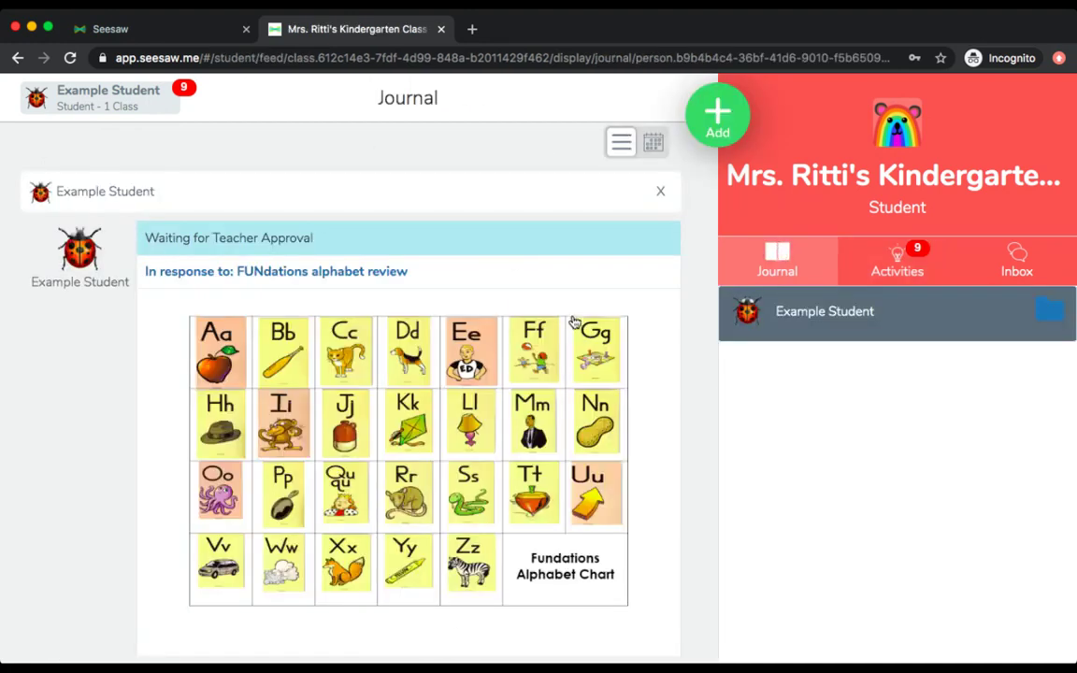
scroll(577, 326, "down", 3)
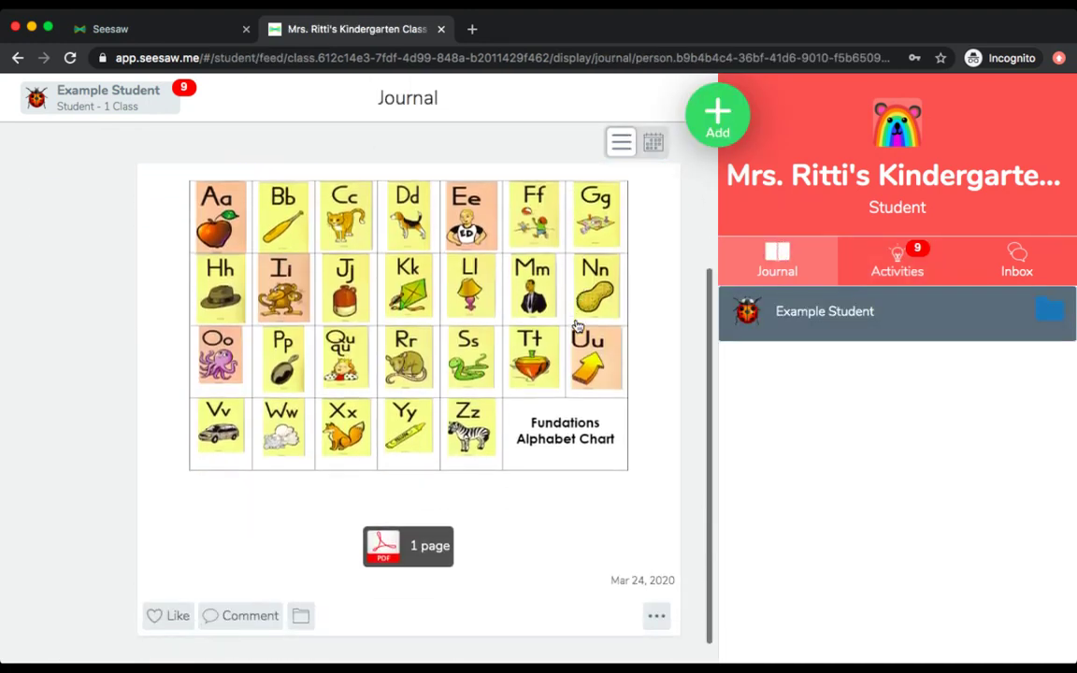
scroll(577, 325, "up", 3)
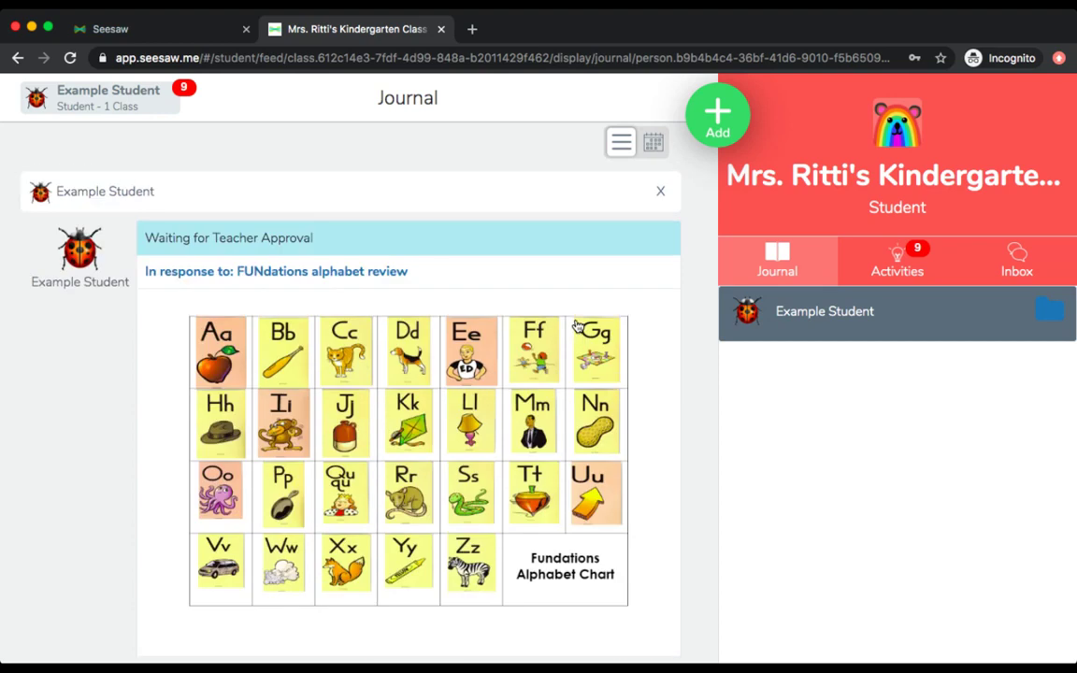
scroll(322, 299, "down", 3)
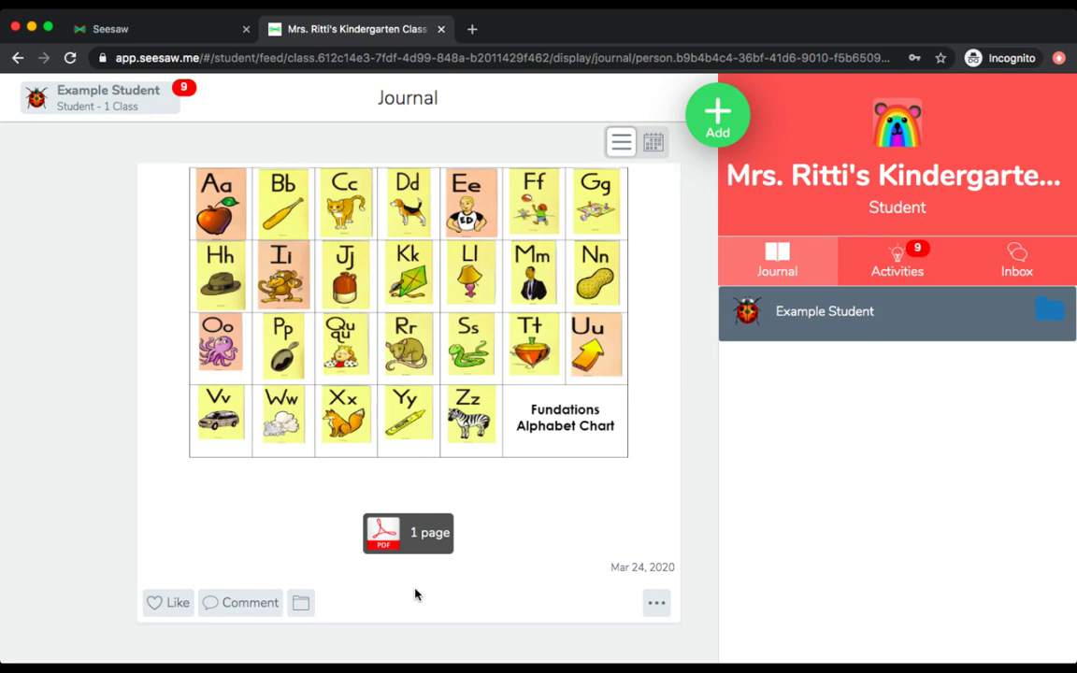
left_click(287, 501)
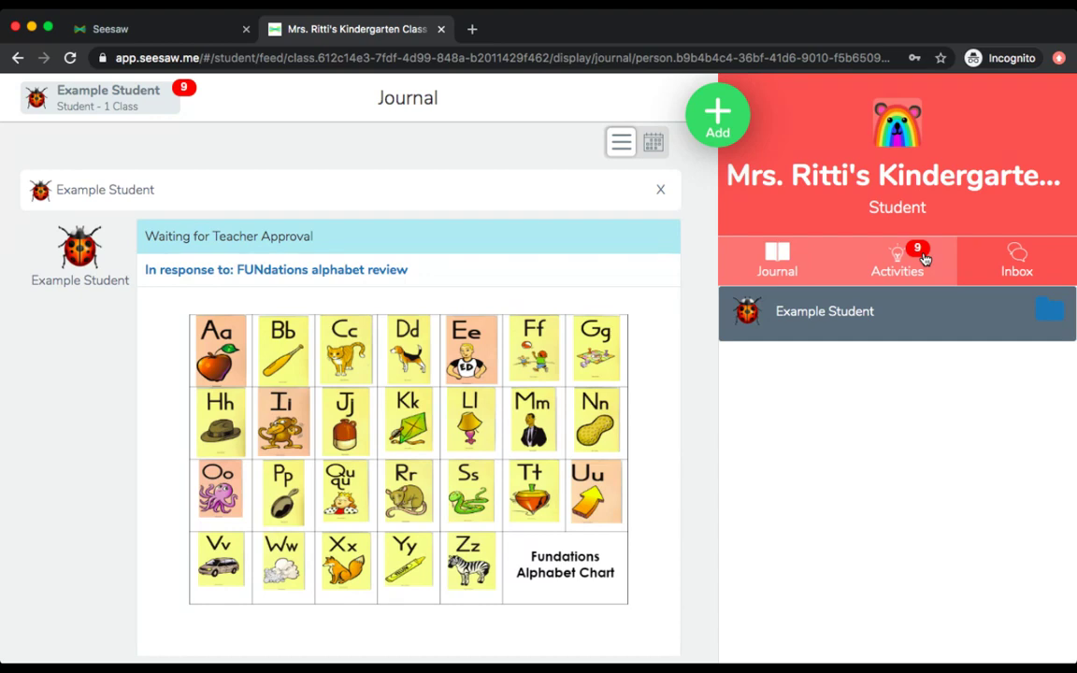
Return to Activities and scroll down to the Sight Word reading assignment card
left_click(917, 267)
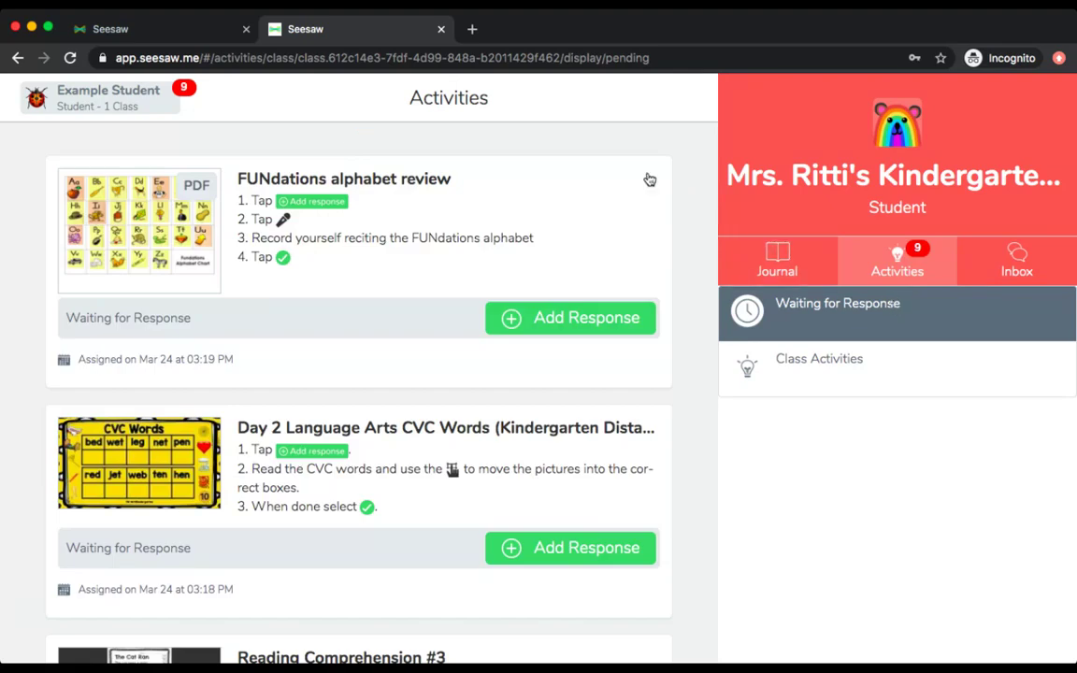
scroll(647, 178, "down", 10)
scroll(647, 178, "down", 10)
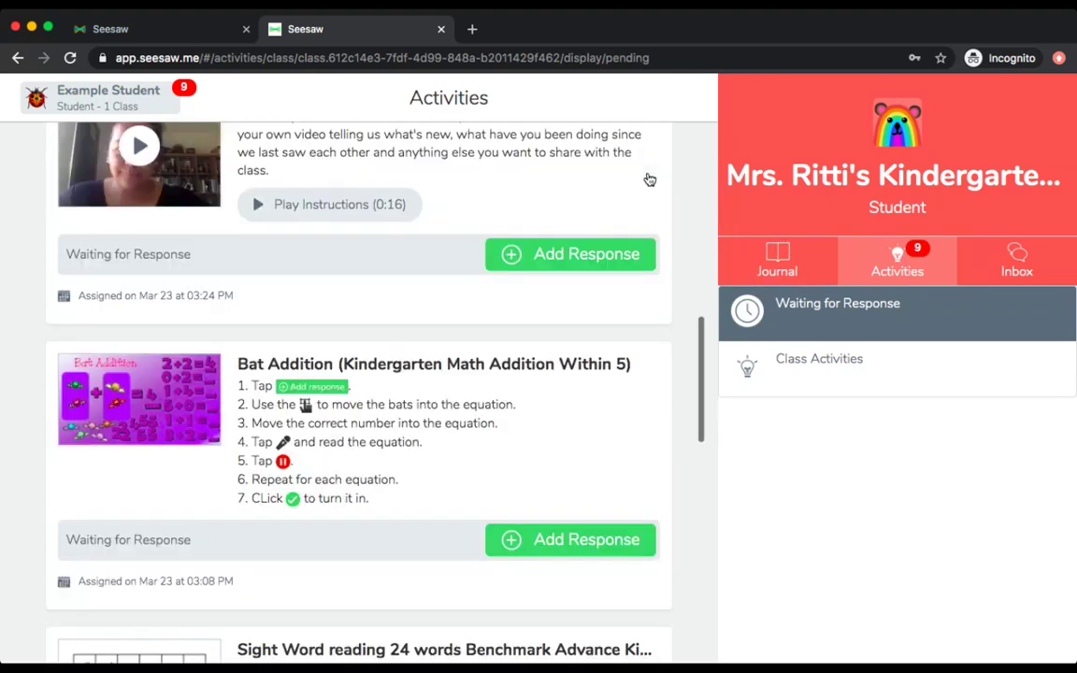
scroll(650, 179, "down", 5)
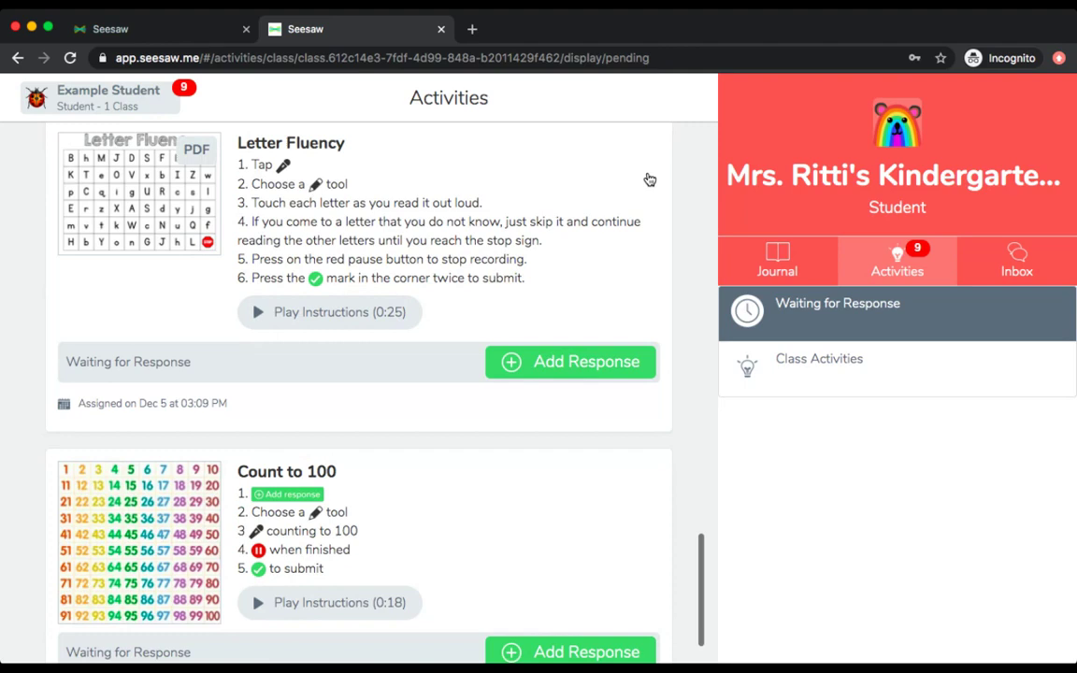
scroll(650, 180, "up", 20)
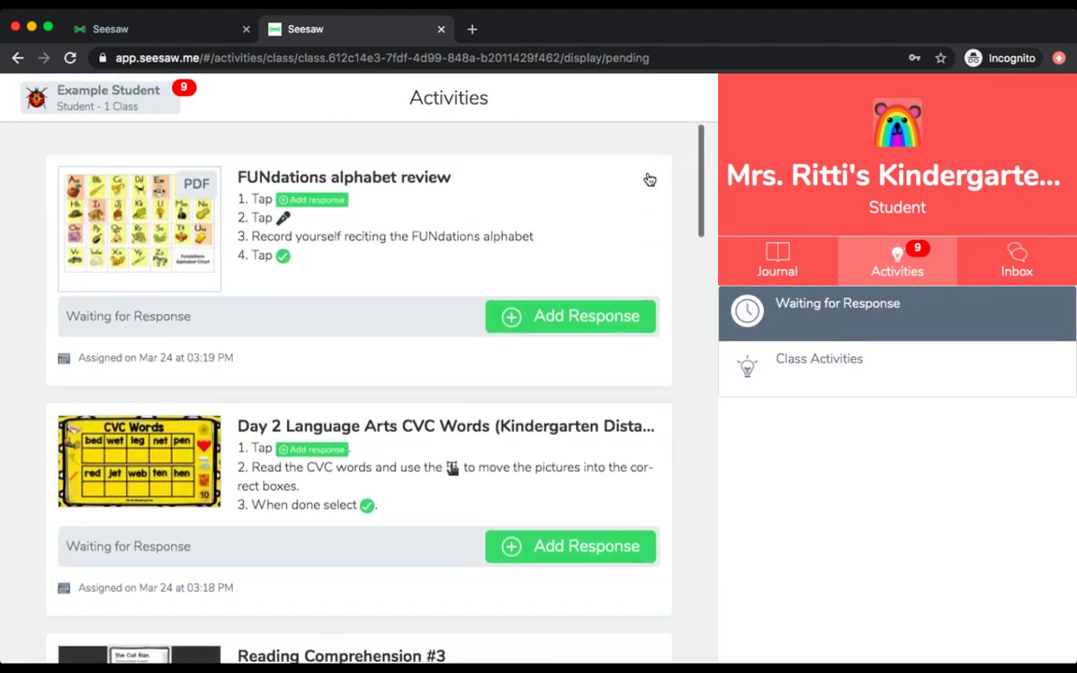
scroll(650, 179, "down", 5)
scroll(650, 179, "down", 8)
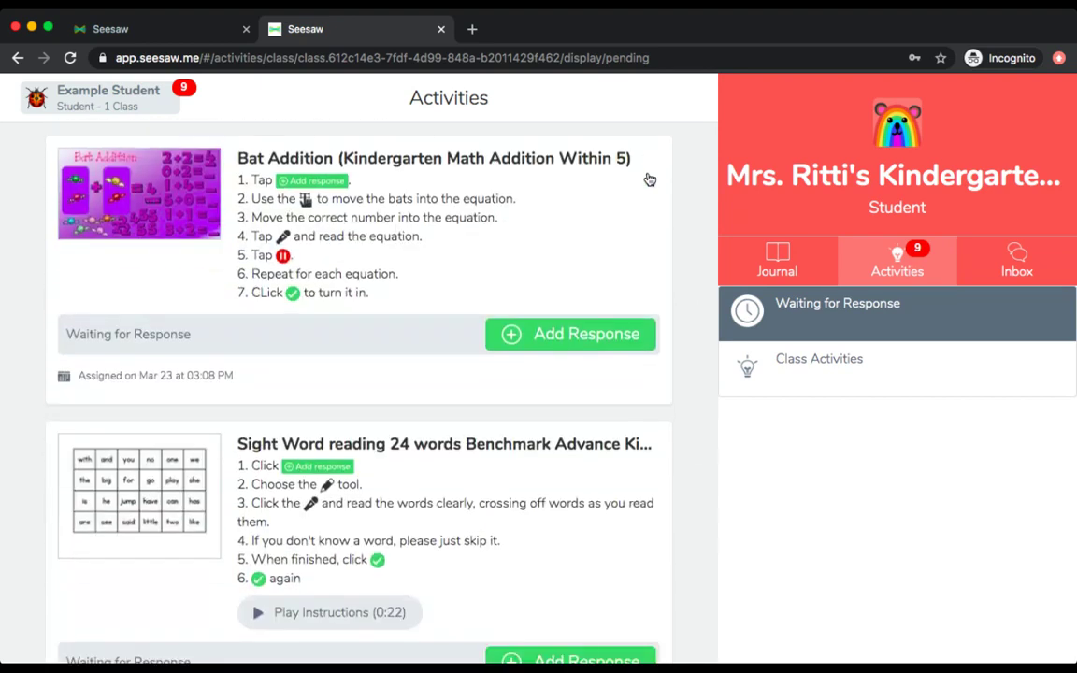
scroll(628, 260, "down", 1)
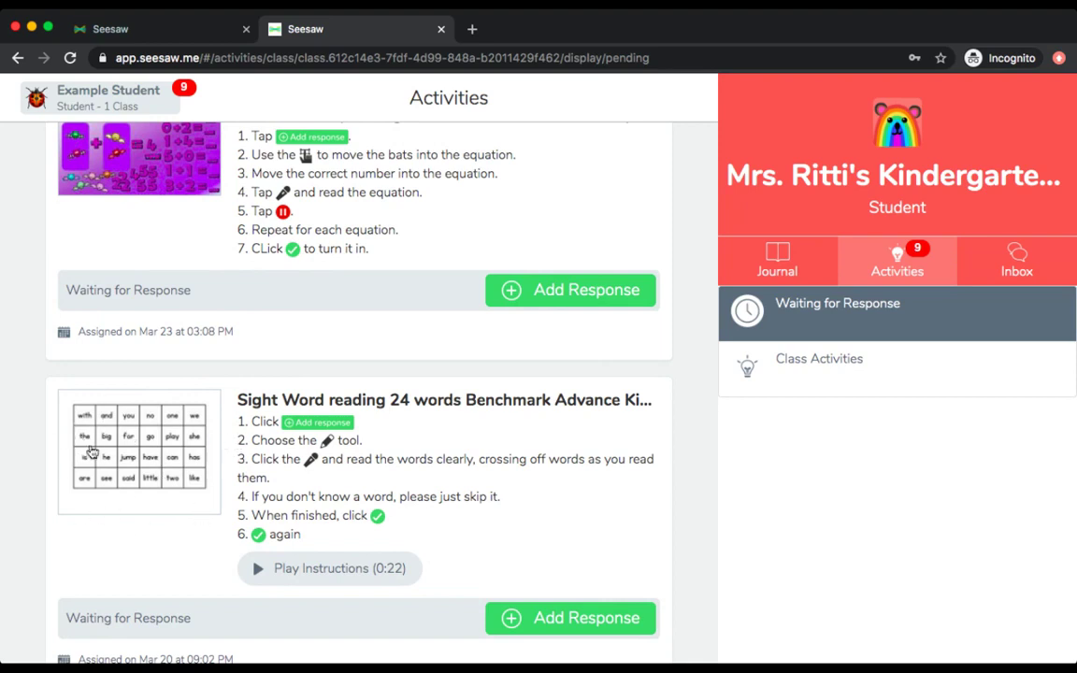
scroll(158, 464, "down", 6)
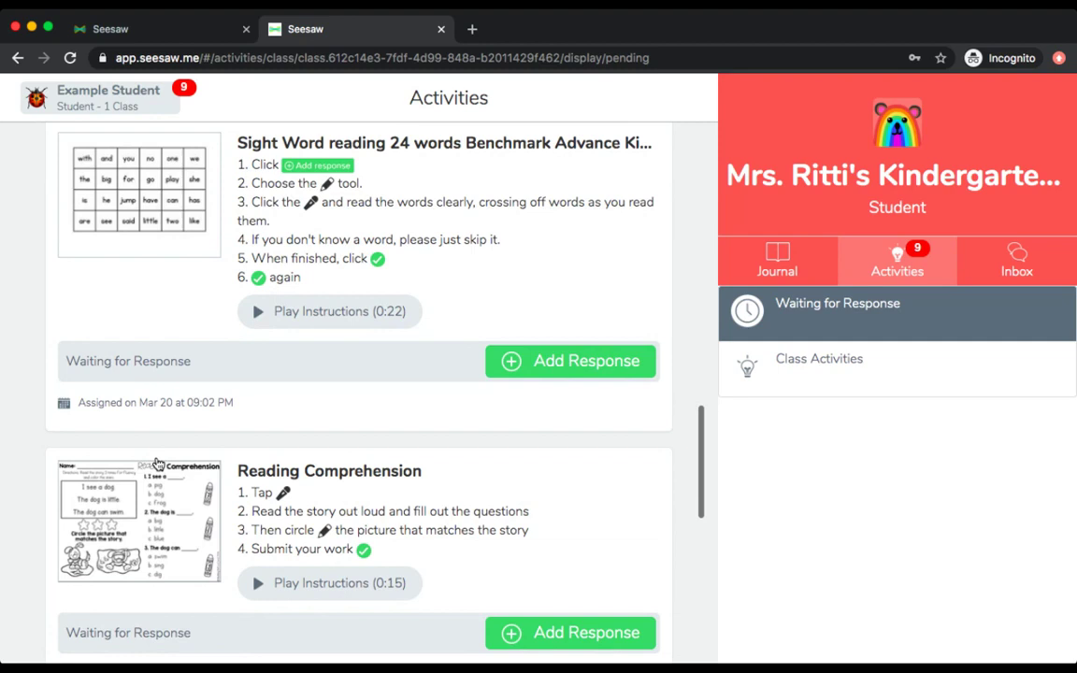
scroll(160, 468, "down", 1)
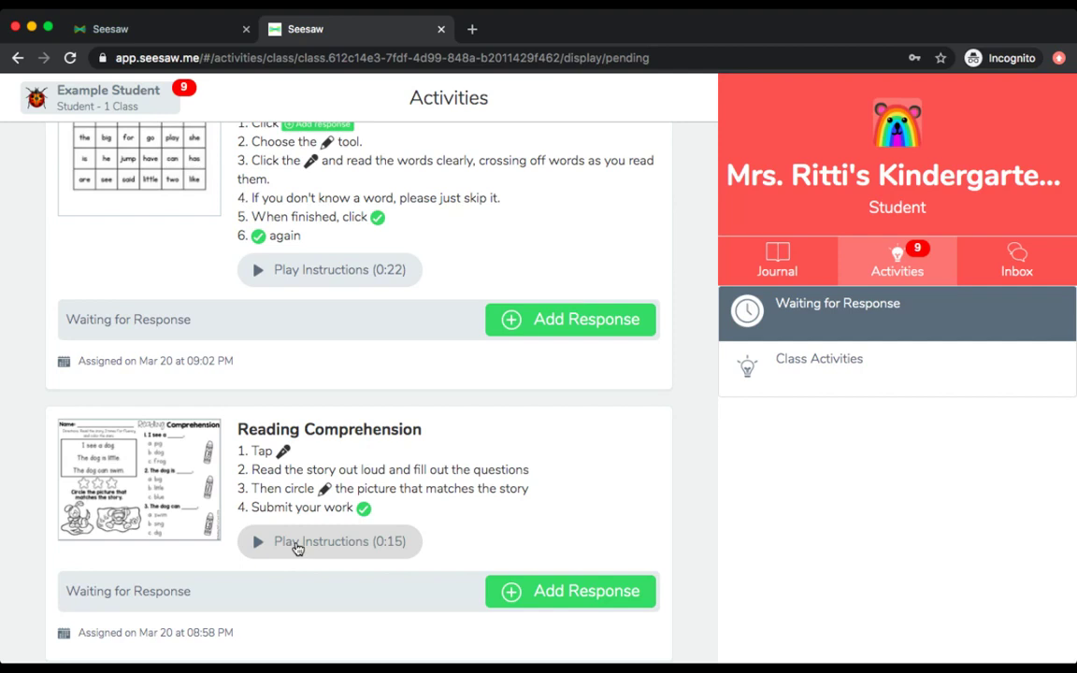
scroll(297, 545, "up", 3)
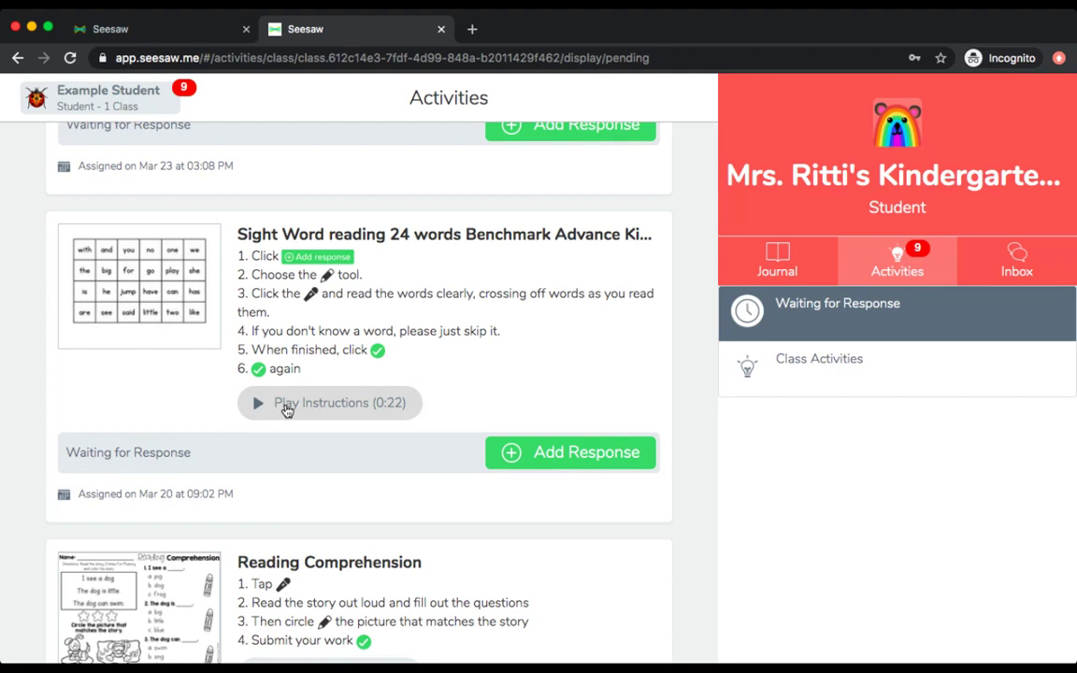
Play the audio instructions for the Sight Word reading activity
left_click(287, 410)
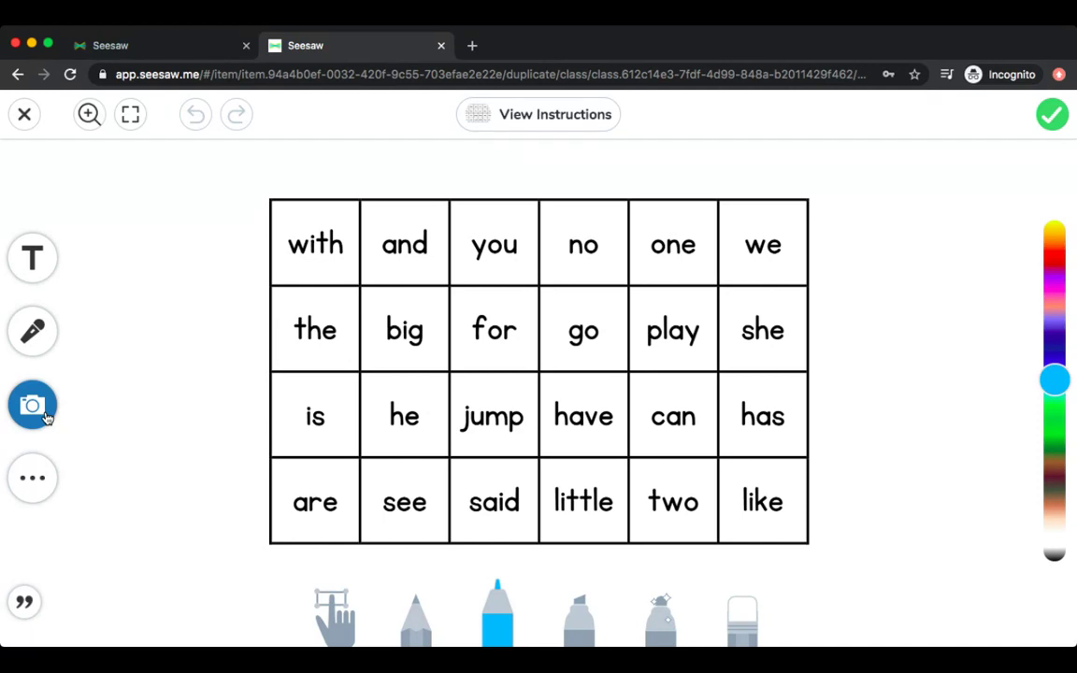
Apply the purple gradient background to the sight-word page
left_click(37, 473)
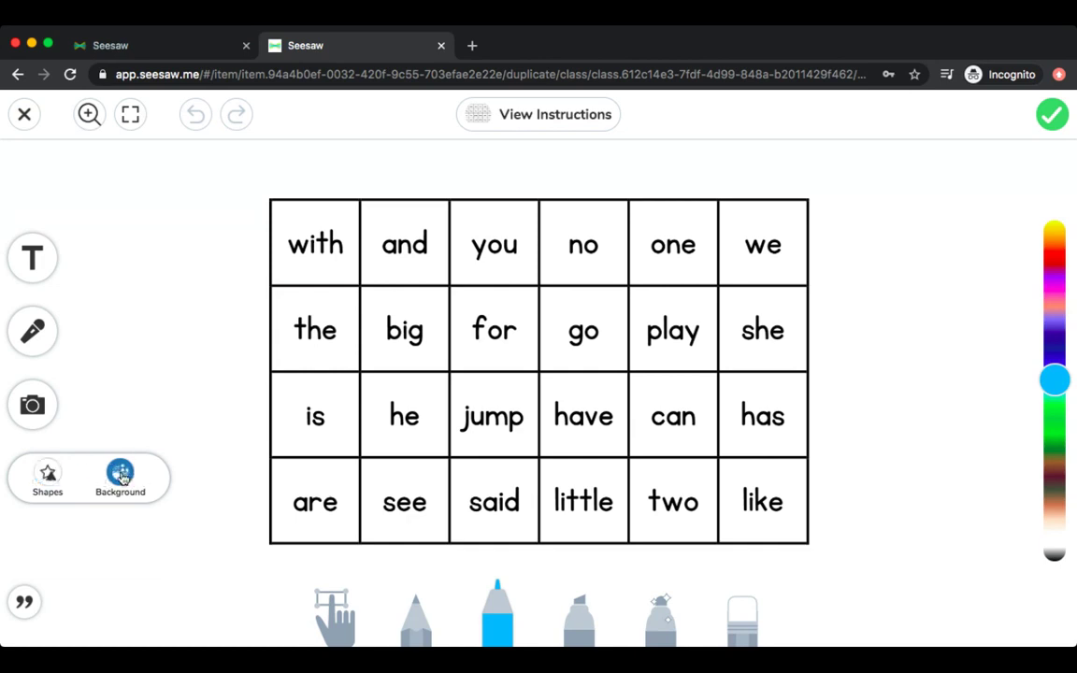
left_click(123, 477)
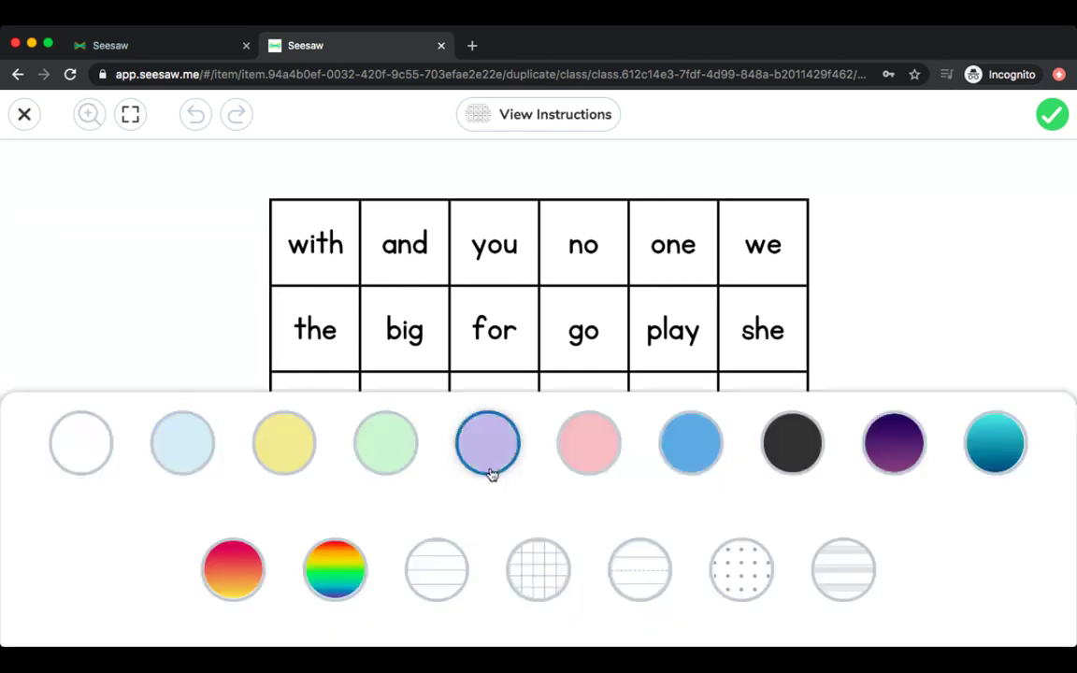
left_click(870, 440)
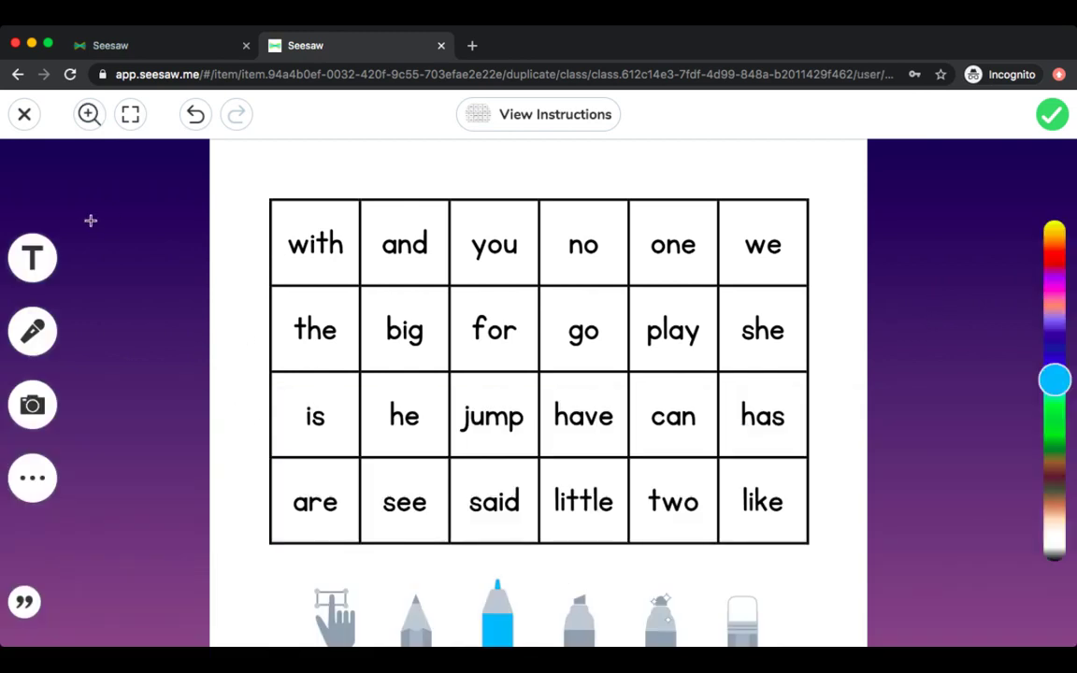
Select the magenta spray marker and start a voice recording
left_click(34, 329)
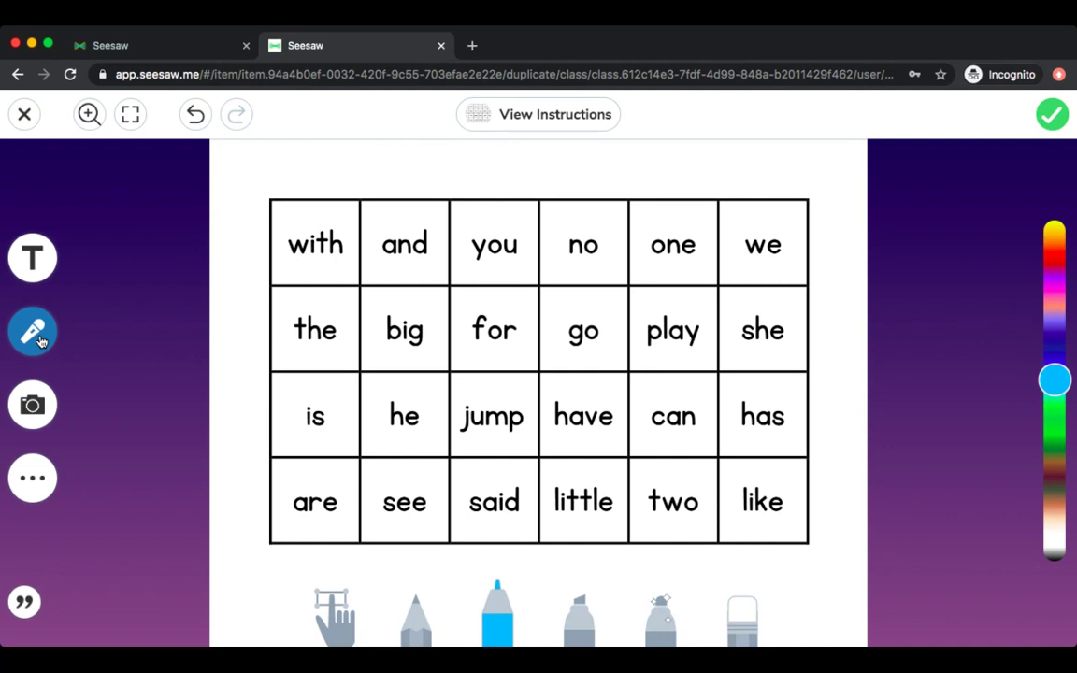
left_click(661, 617)
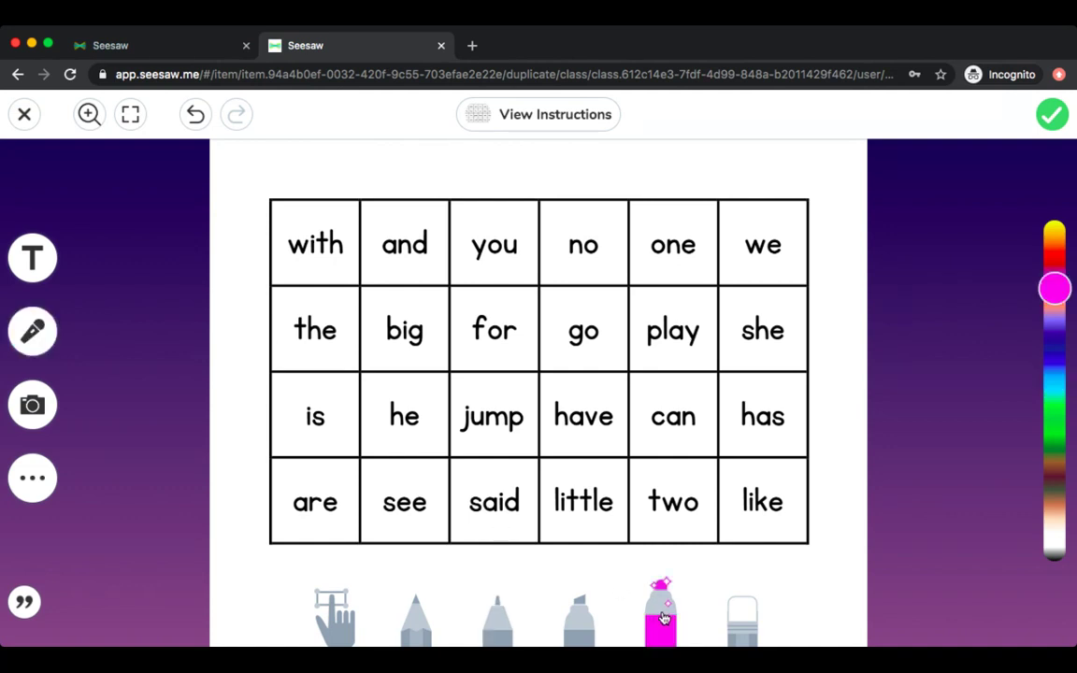
left_click(42, 336)
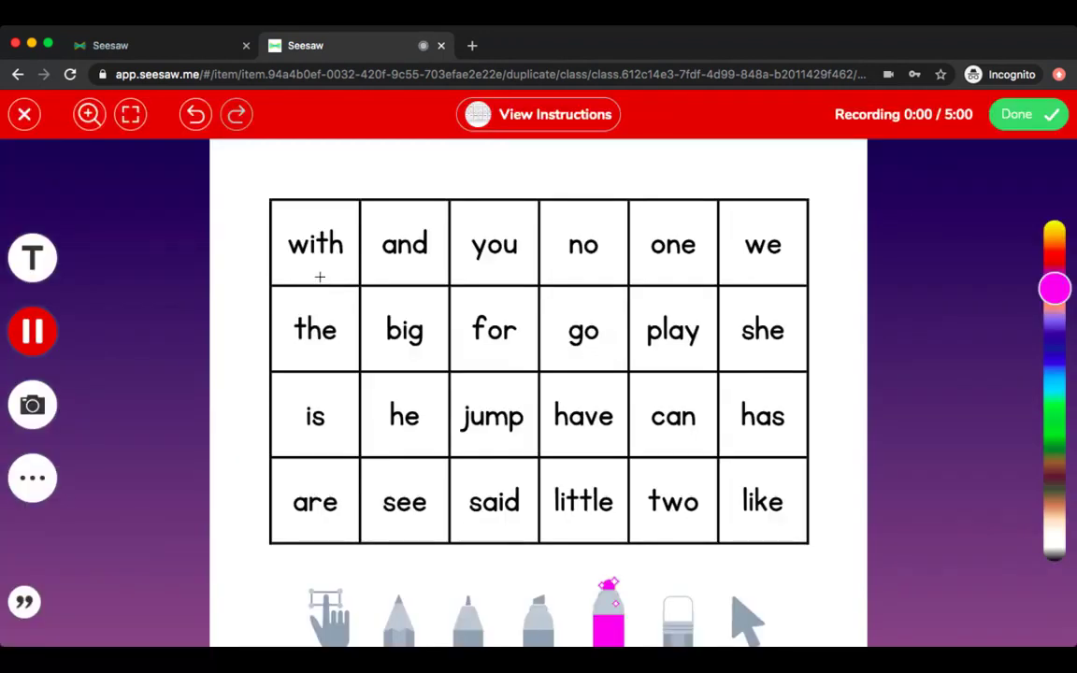
Place pink dots under with, and, you, no, one, we and like, then pause at 0:14
left_click(315, 263)
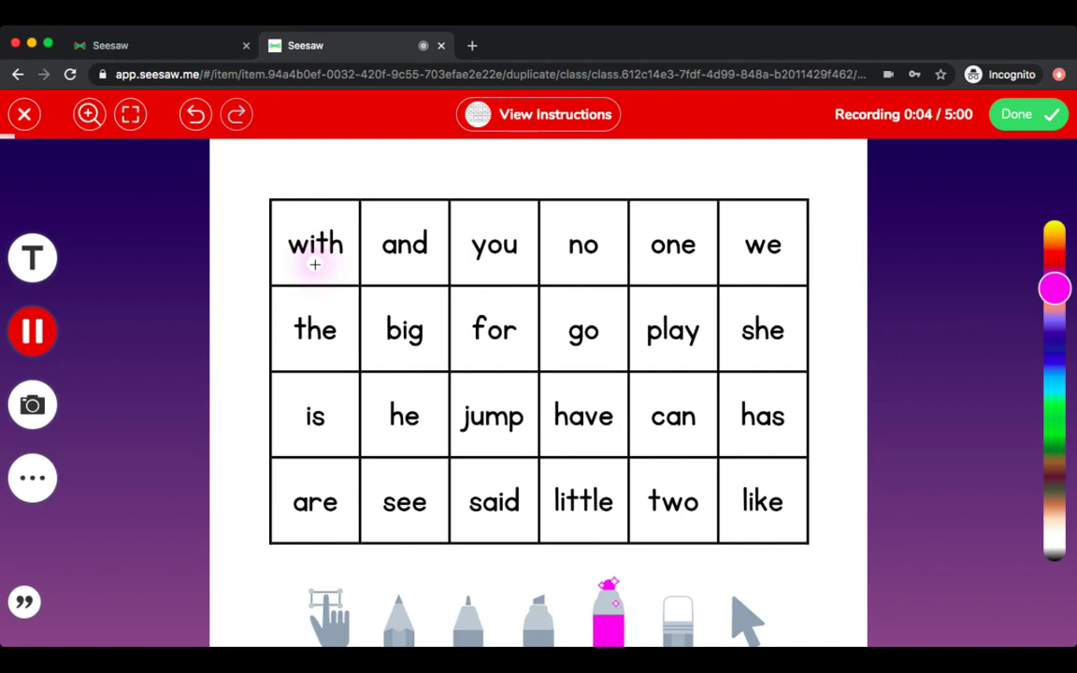
left_click(402, 266)
left_click(492, 269)
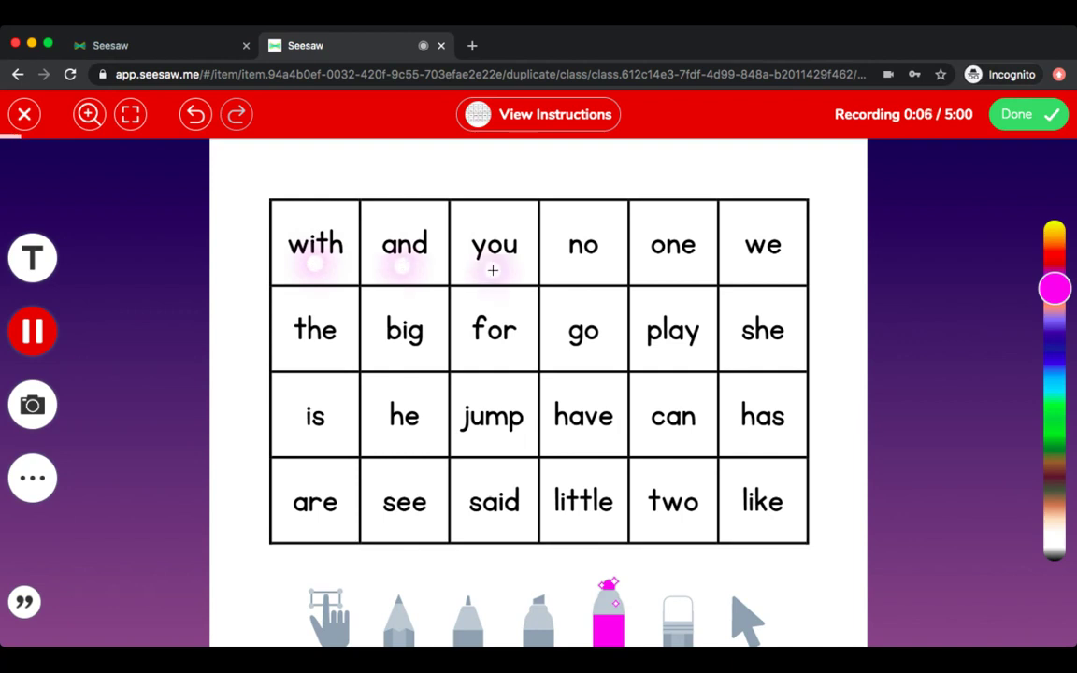
left_click(580, 269)
left_click(665, 268)
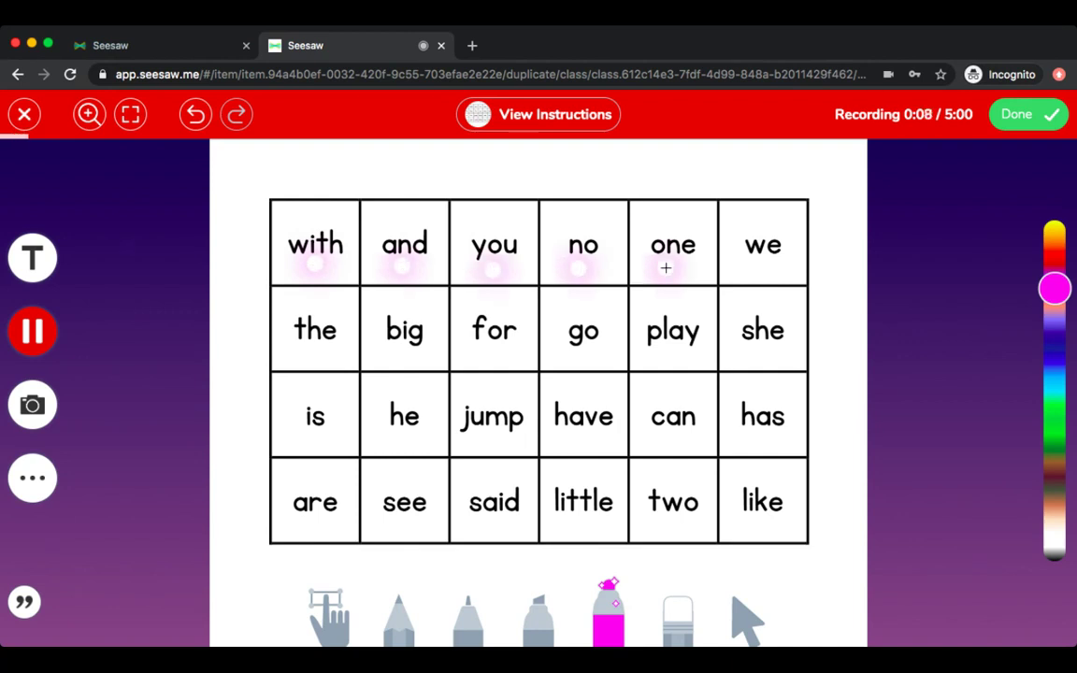
left_click(760, 262)
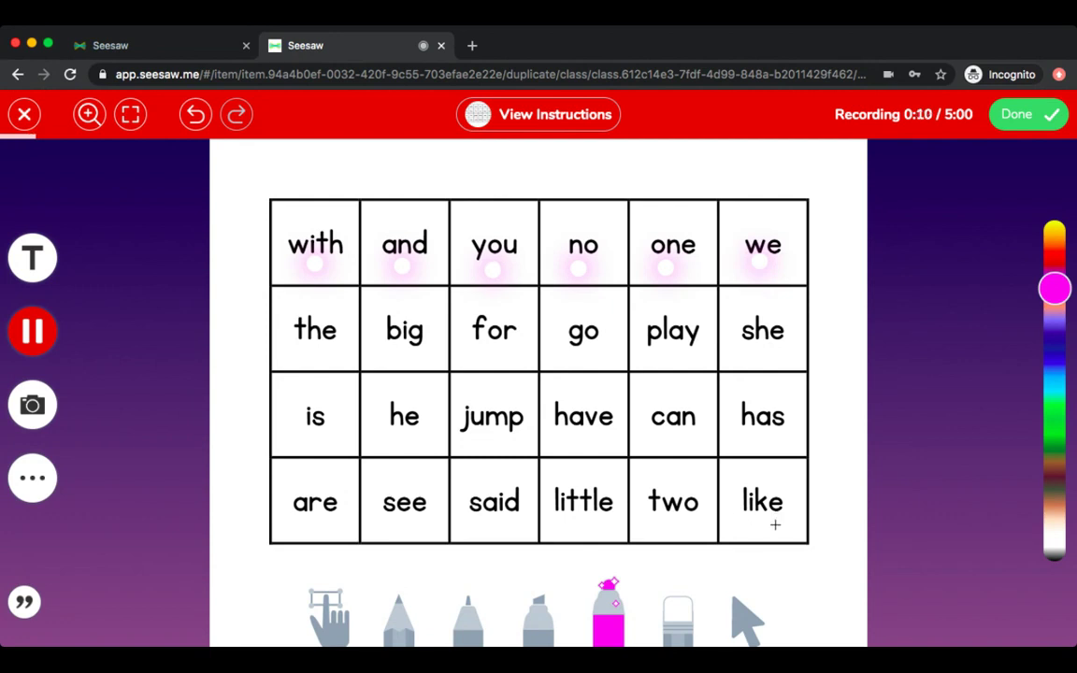
left_click(765, 526)
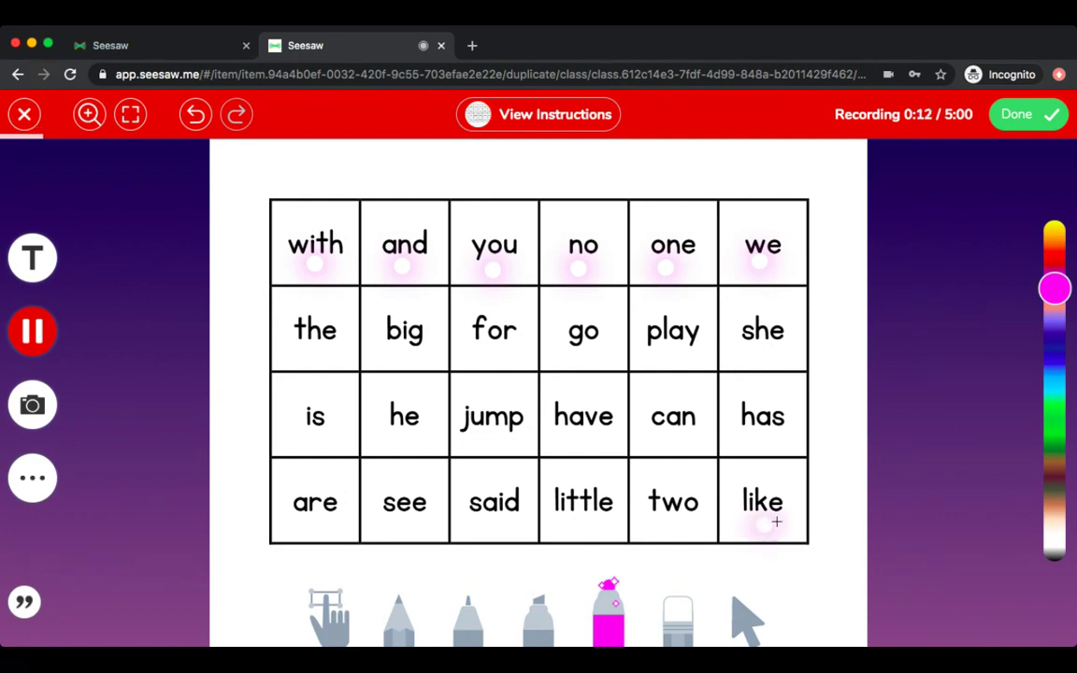
left_click(26, 335)
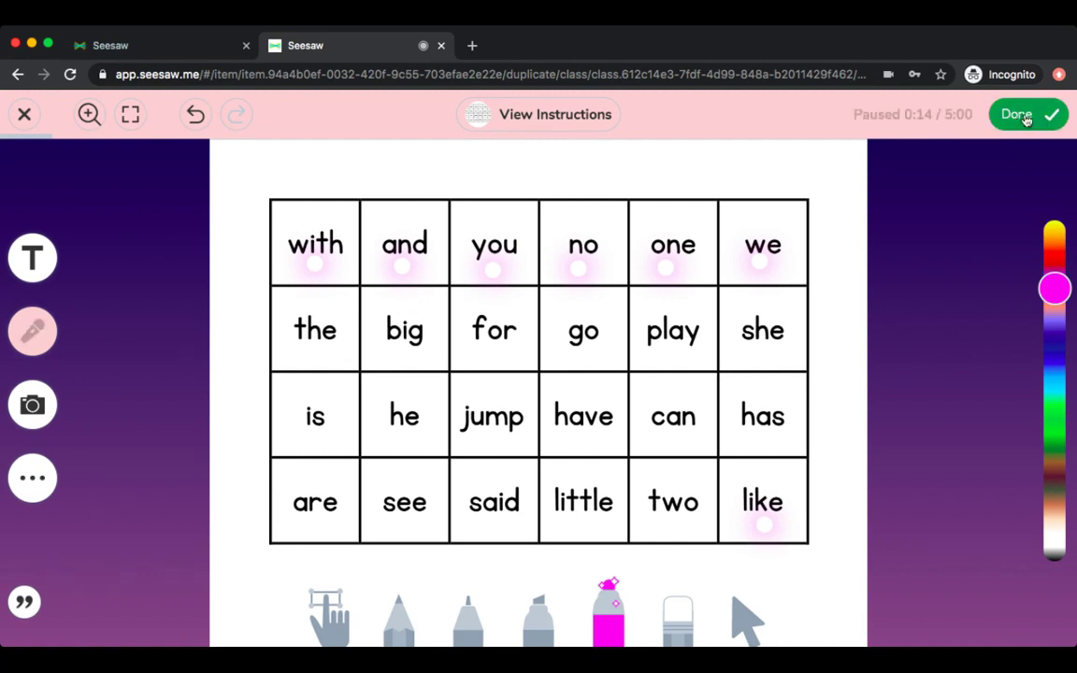
Finish the recording and submit the sight-word page to the journal
left_click(1026, 116)
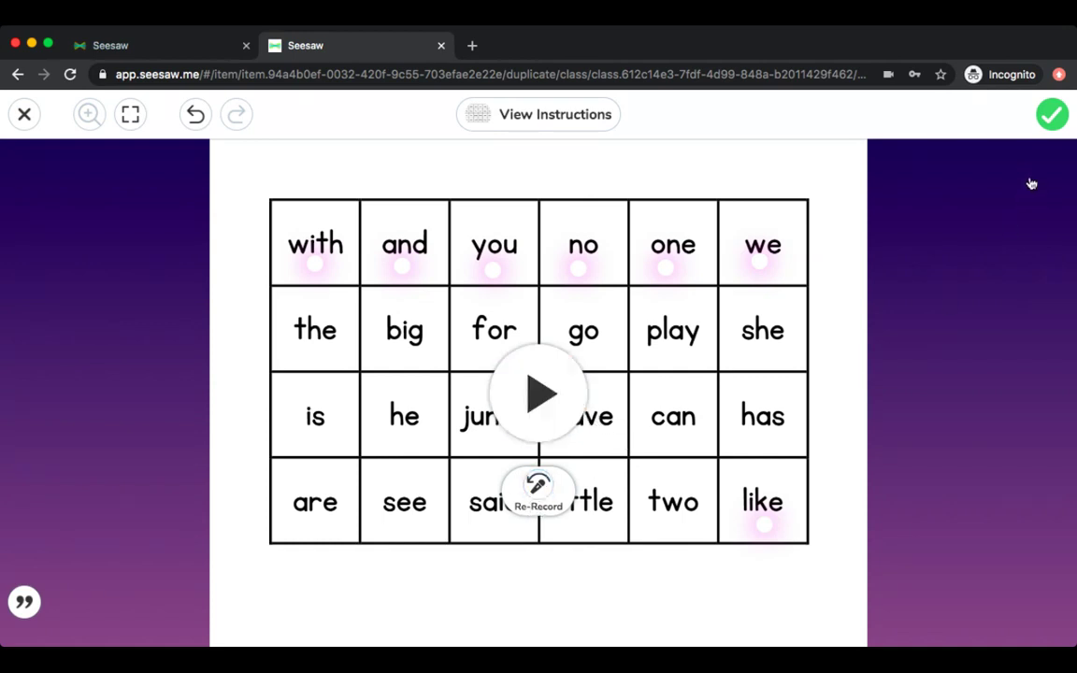
left_click(1053, 114)
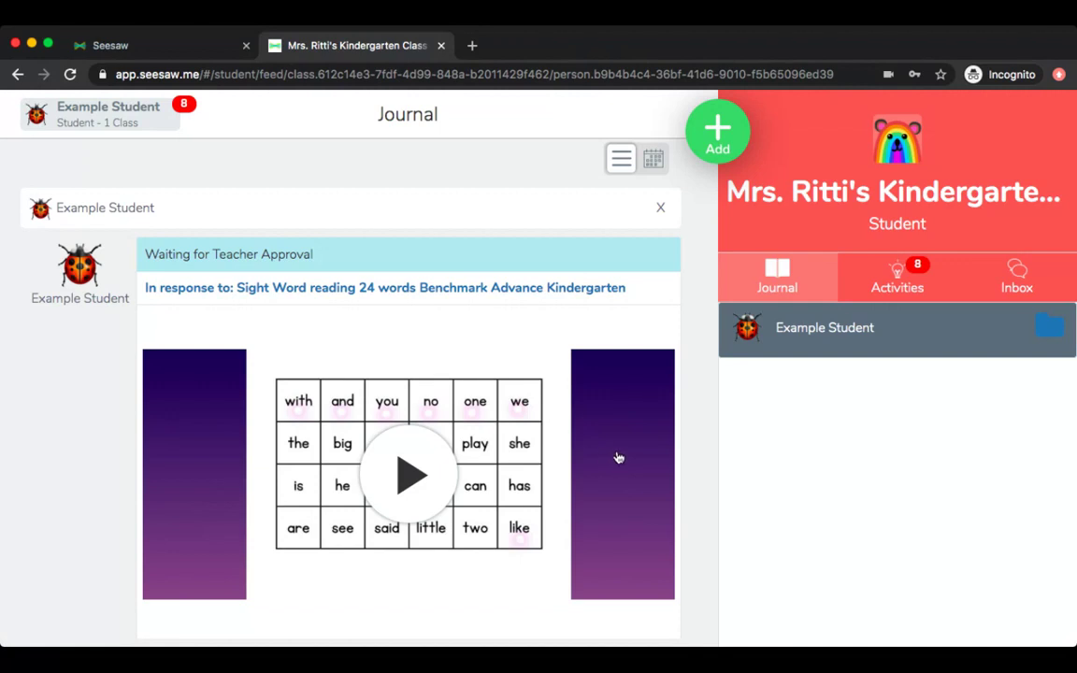
Like the submitted Sight Word reading post in the refreshed Journal feed
left_click(800, 287)
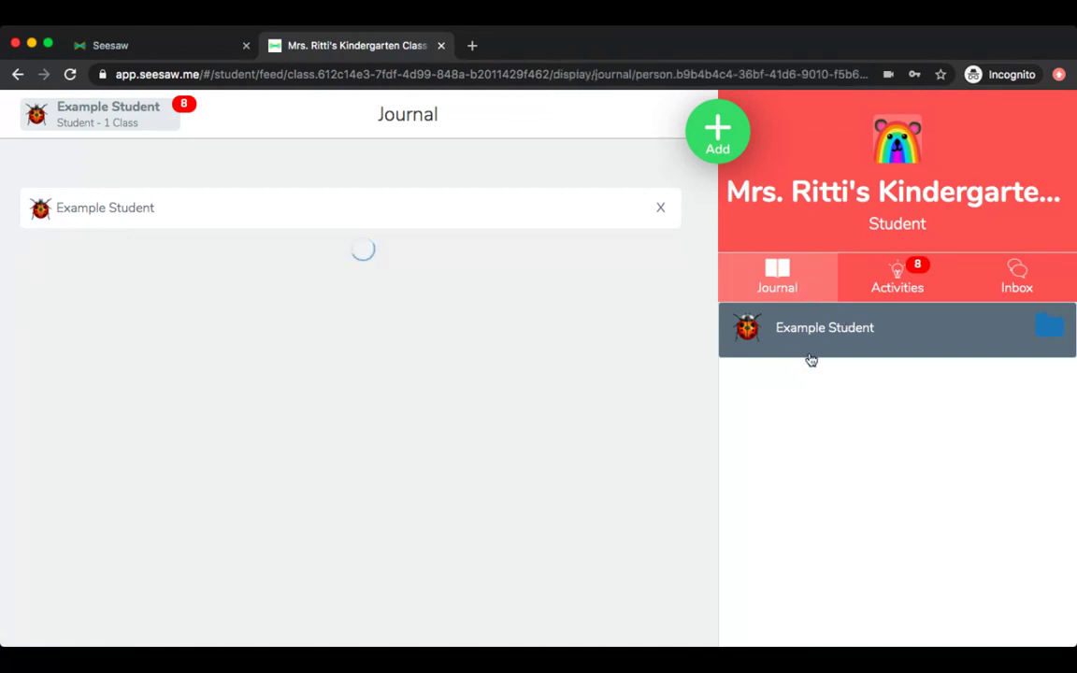
scroll(541, 283, "down", 4)
scroll(542, 283, "down", 2)
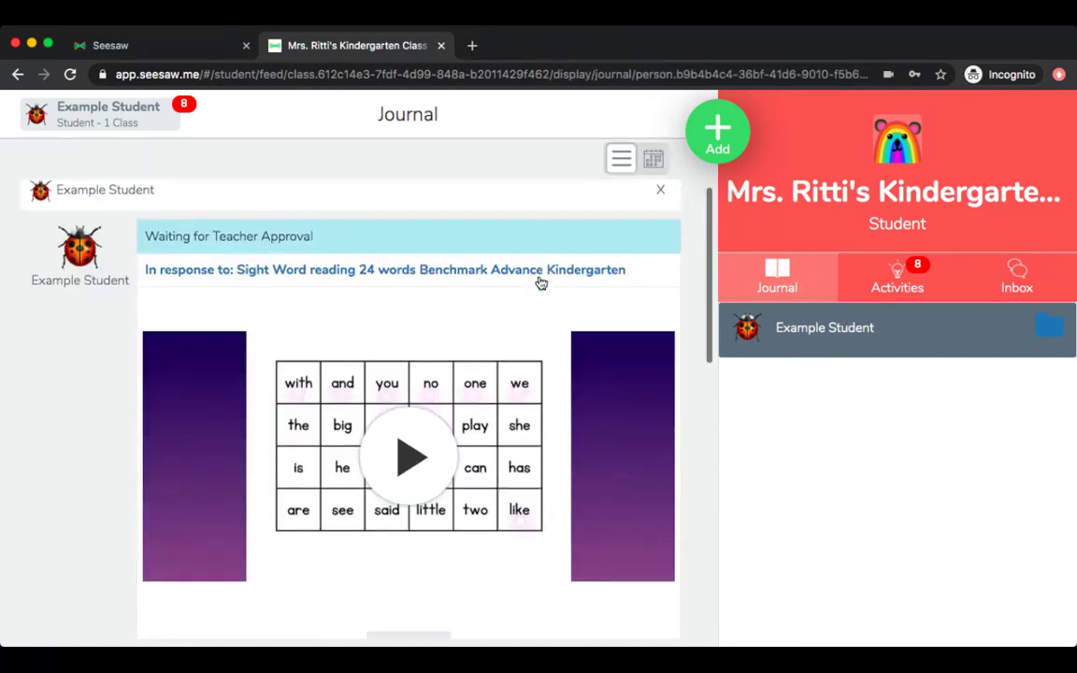
scroll(542, 284, "down", 1)
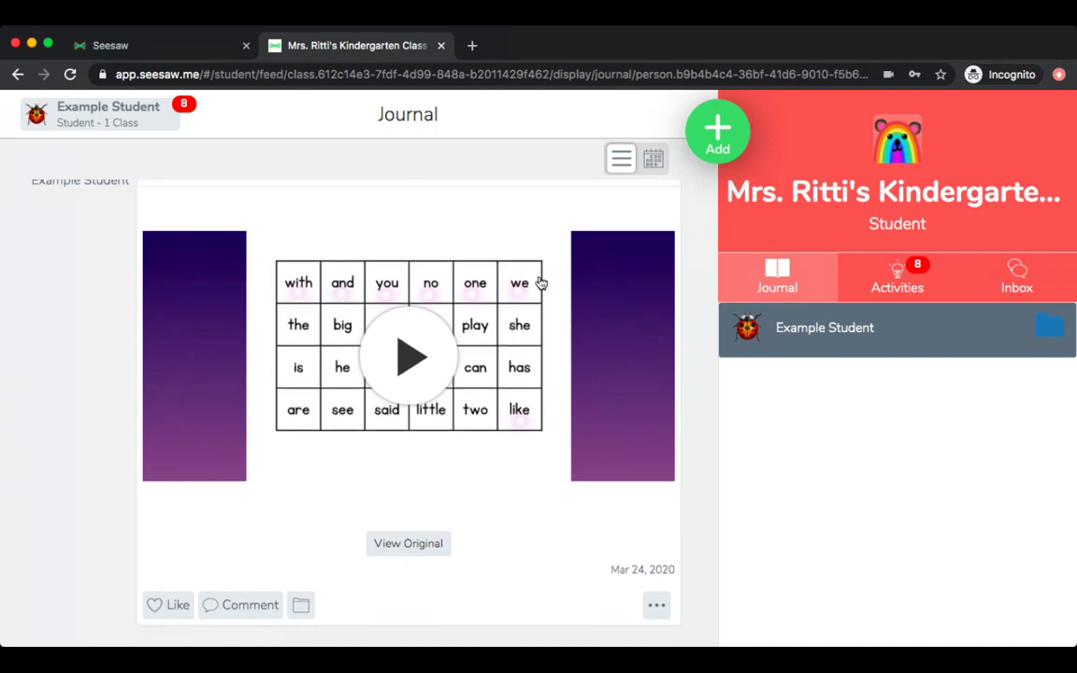
scroll(539, 283, "down", 2)
left_click(159, 524)
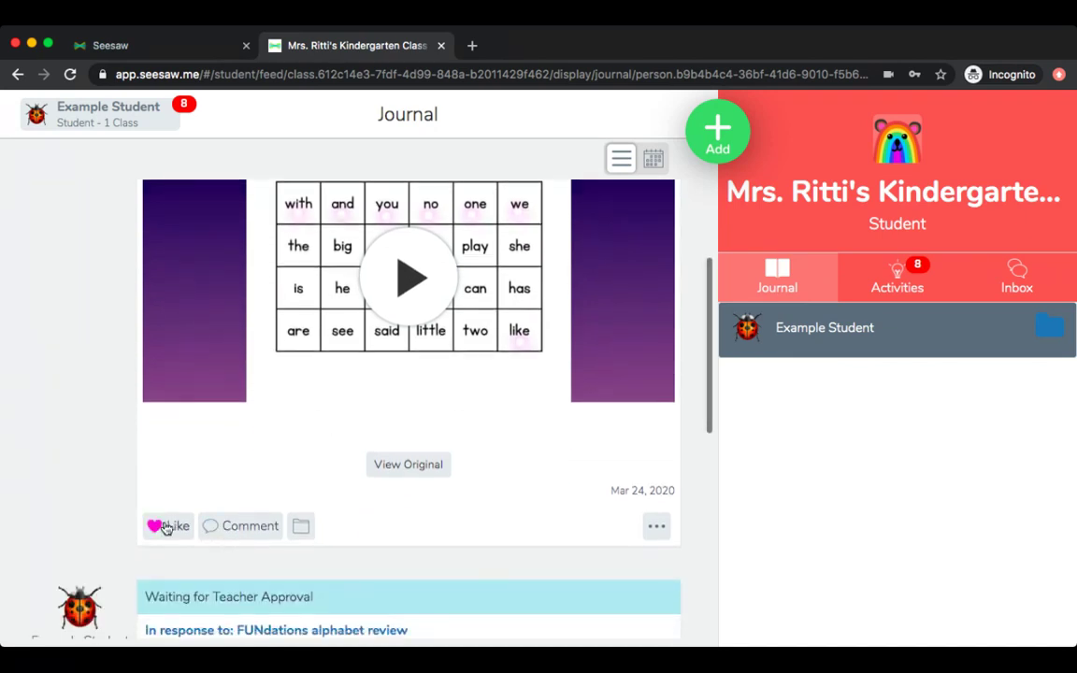
scroll(165, 530, "down", 3)
scroll(165, 530, "down", 5)
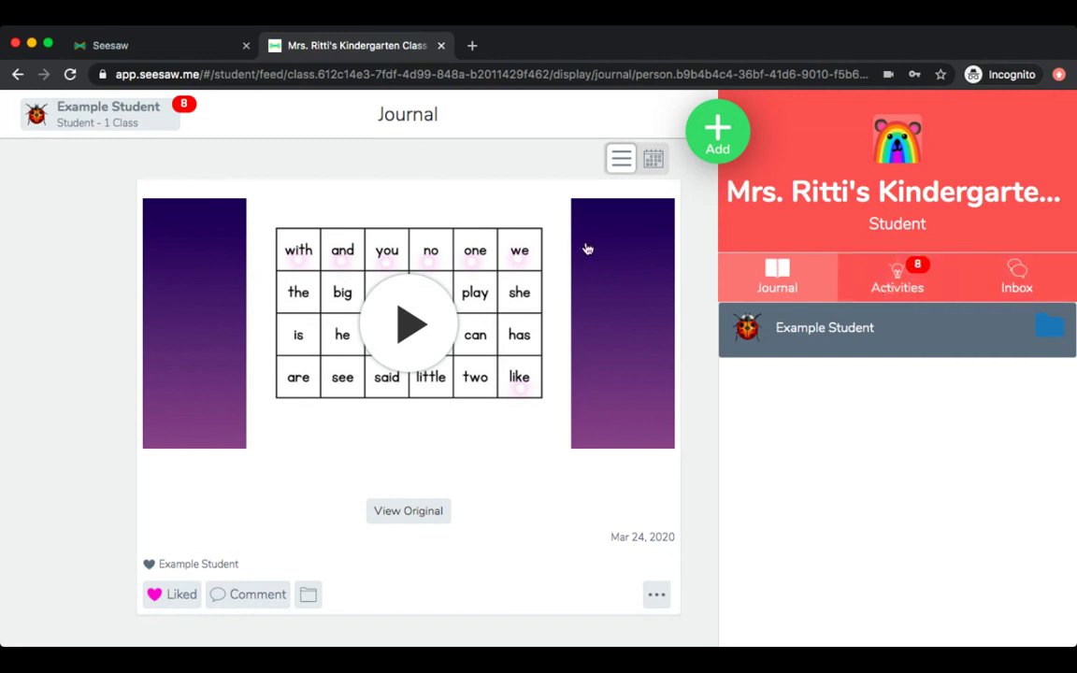
scroll(582, 243, "down", 1)
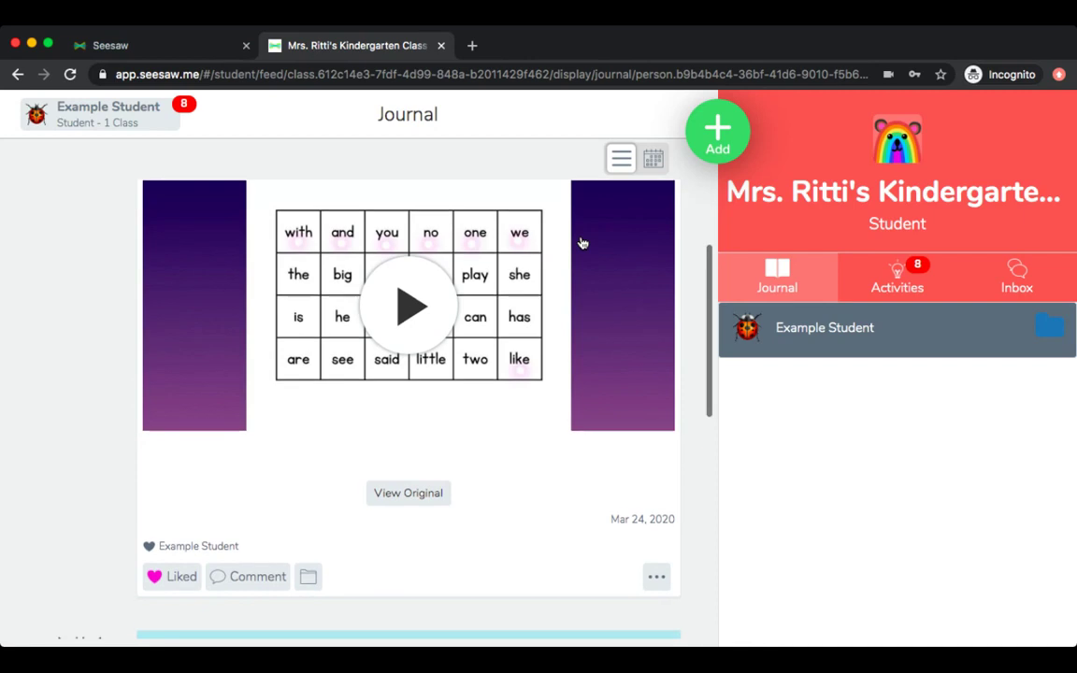
scroll(582, 243, "up", 2)
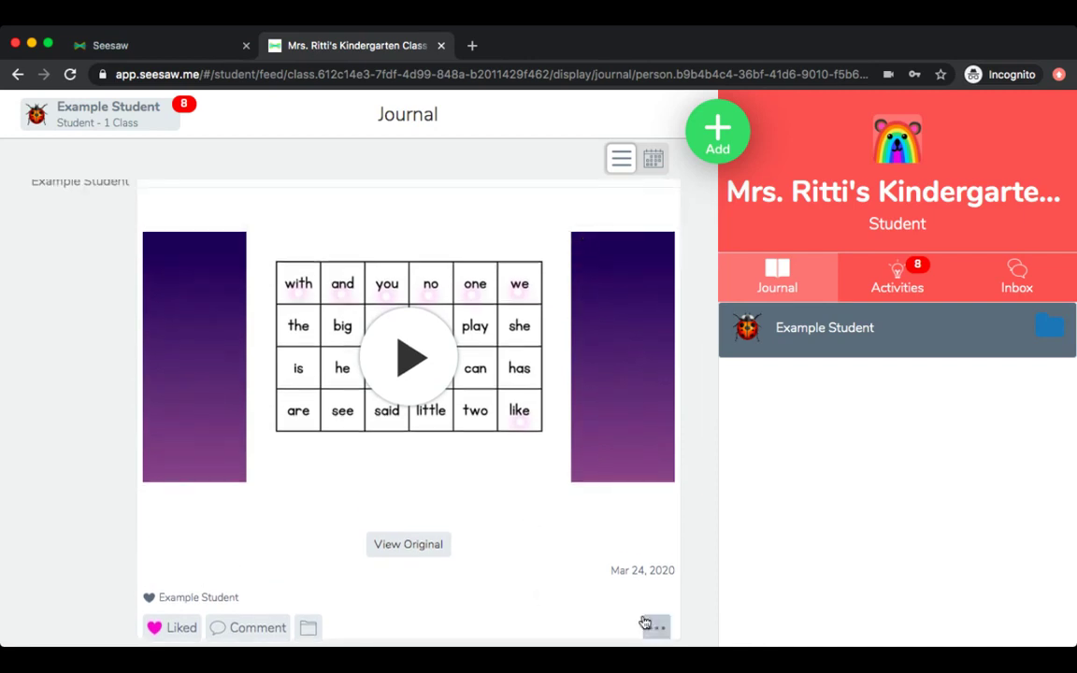